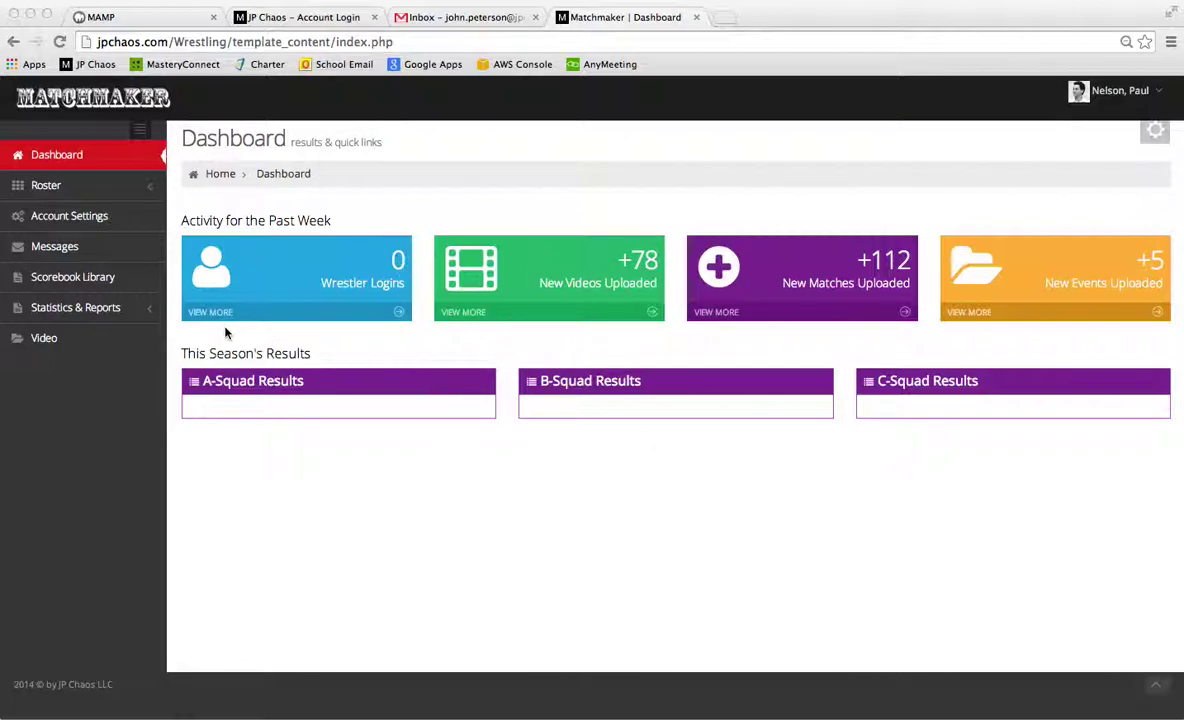
Step: Open the Scorebook Library and load the events of the 2013-2014 A-Squad scorebook into the table
{"action": "left_click", "coordinate": [87, 282]}
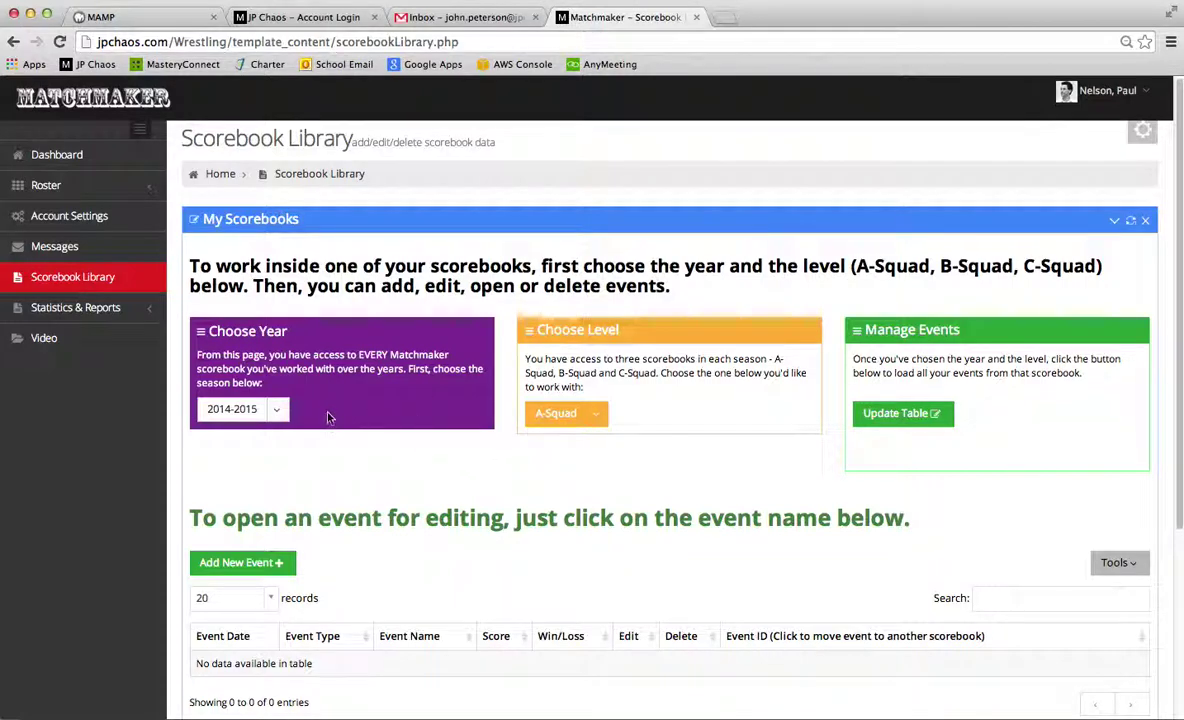
{"action": "left_click", "coordinate": [277, 413]}
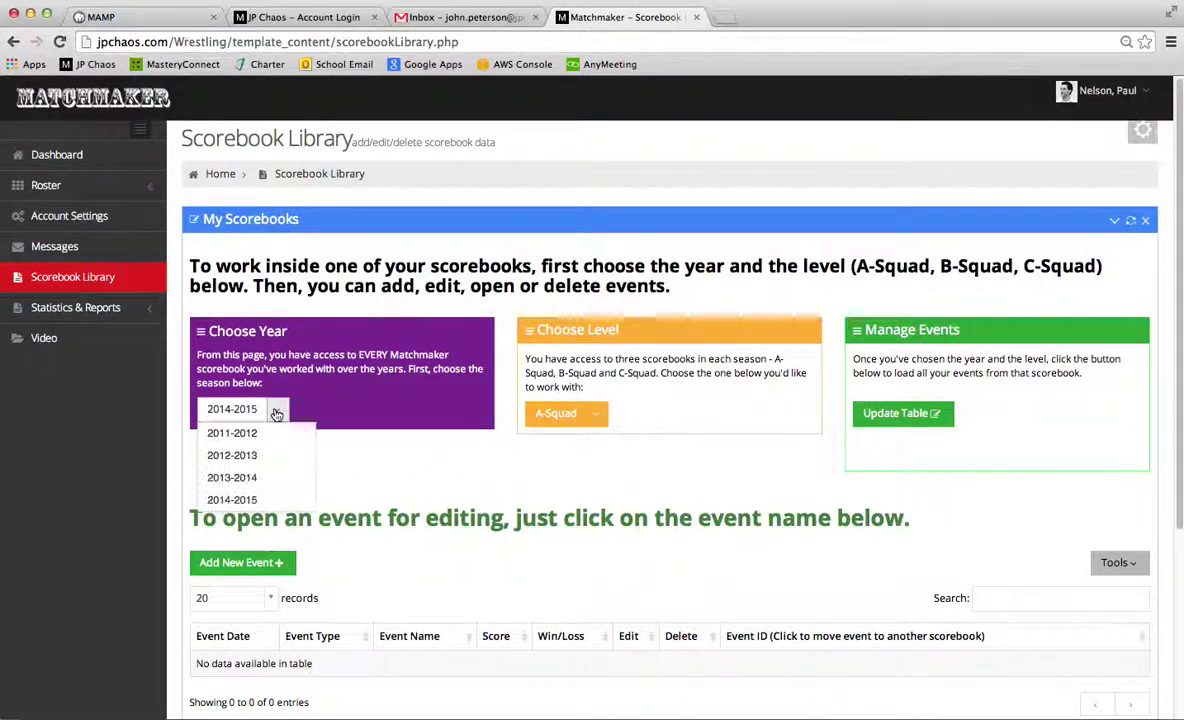
{"action": "left_click", "coordinate": [256, 479]}
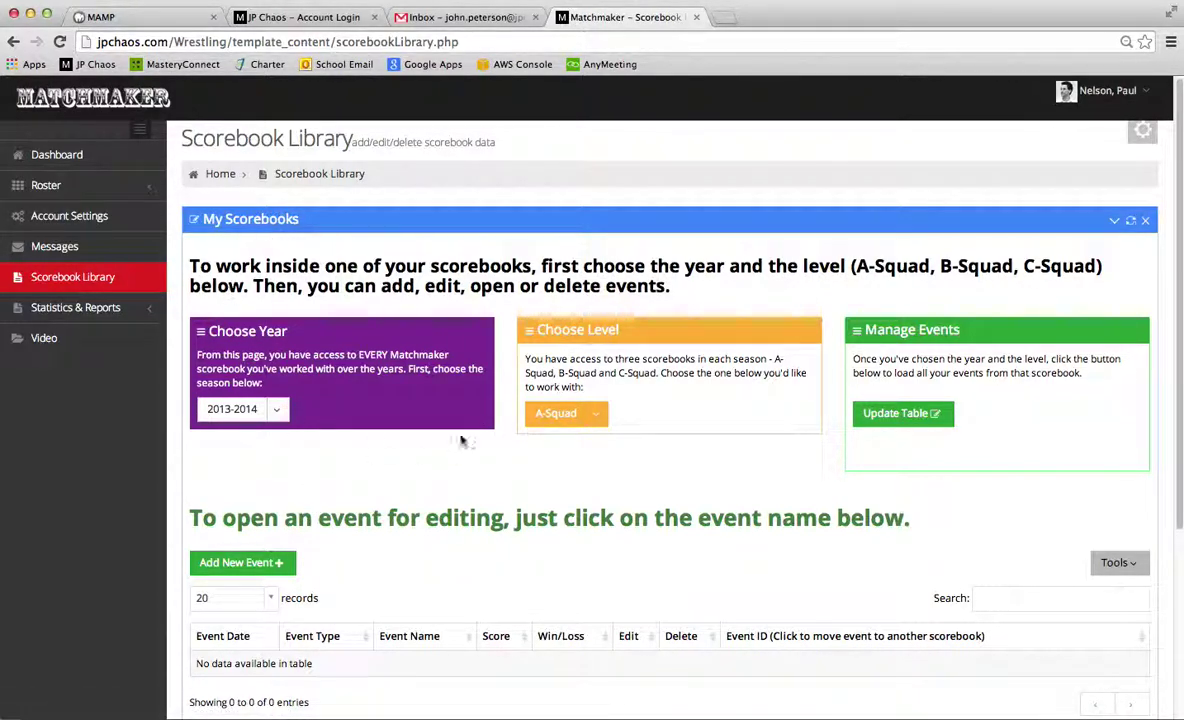
{"action": "left_click", "coordinate": [900, 416]}
Step: Look through the event table for repeated Rumble On The Red tournaments and read the Merge Events instructions
{"action": "scroll", "coordinate": [735, 455], "scroll_direction": "down", "scroll_amount": 5}
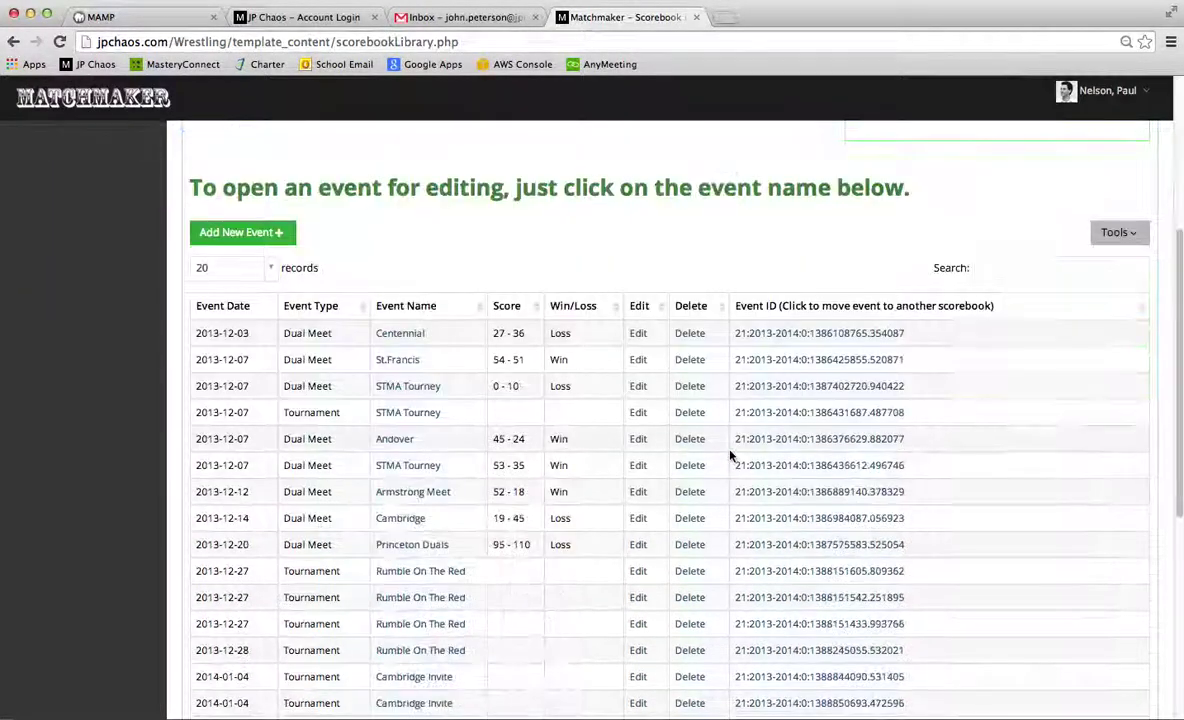
{"action": "scroll", "coordinate": [730, 455], "scroll_direction": "down", "scroll_amount": 2}
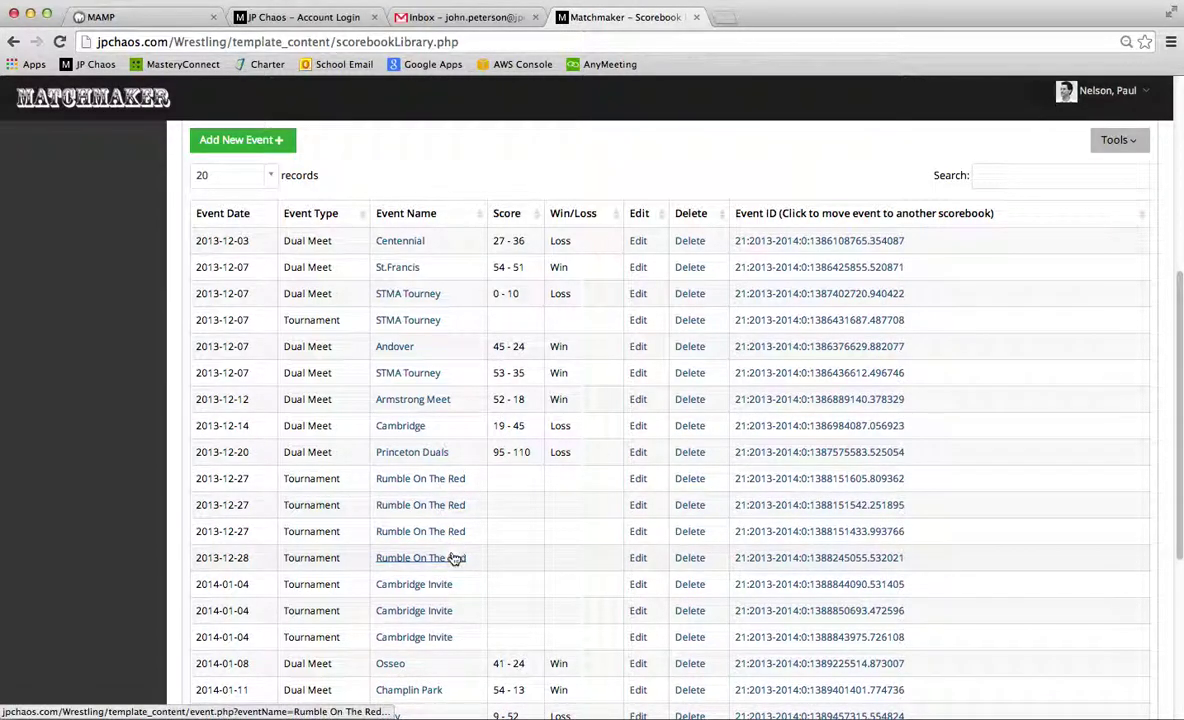
{"action": "scroll", "coordinate": [1006, 514], "scroll_direction": "down", "scroll_amount": 3}
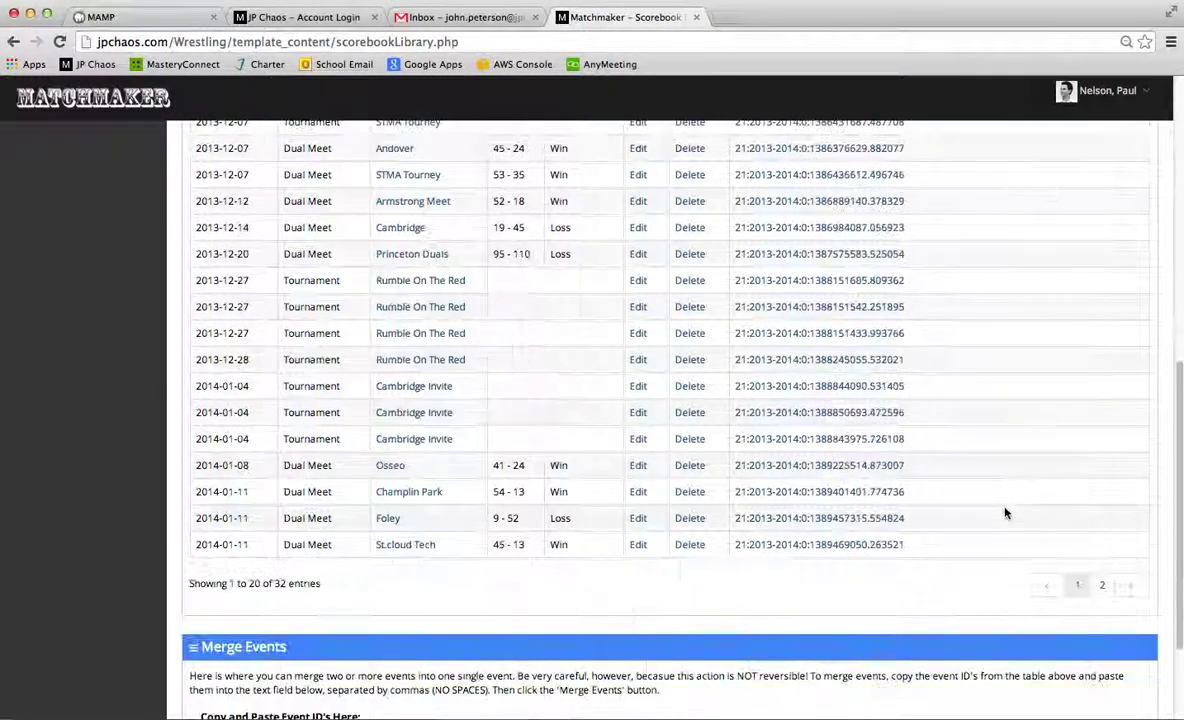
{"action": "scroll", "coordinate": [1006, 514], "scroll_direction": "up", "scroll_amount": 6}
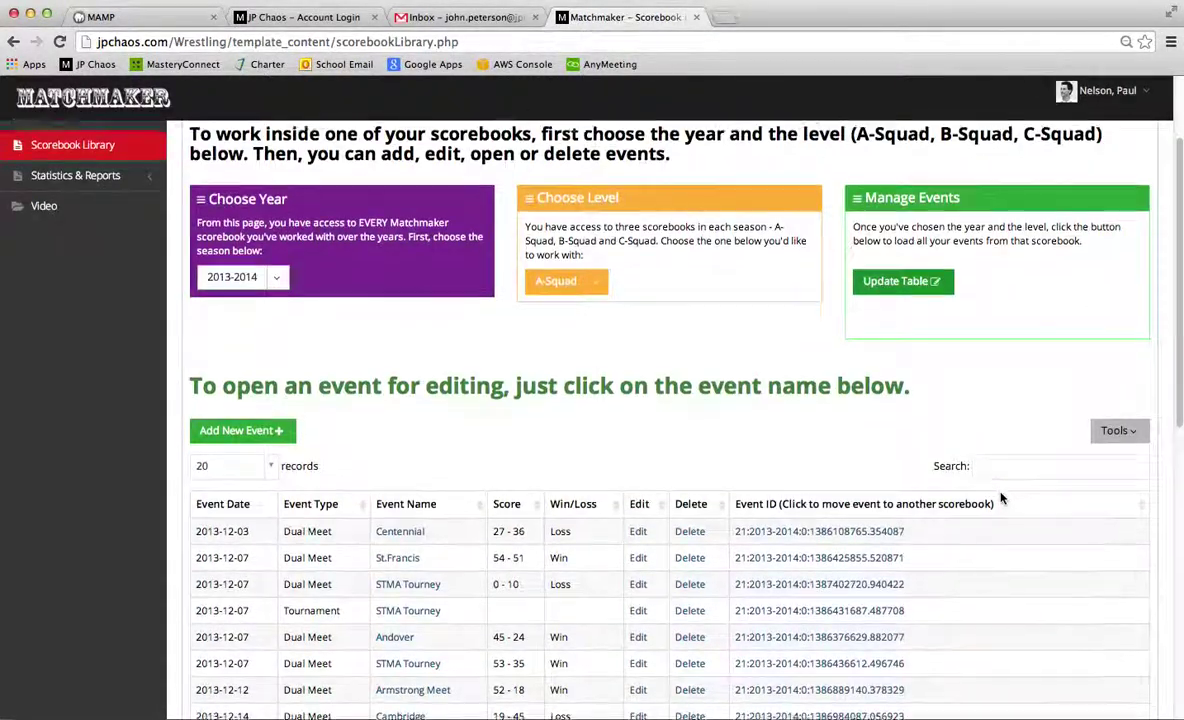
{"action": "scroll", "coordinate": [1000, 497], "scroll_direction": "down", "scroll_amount": 5}
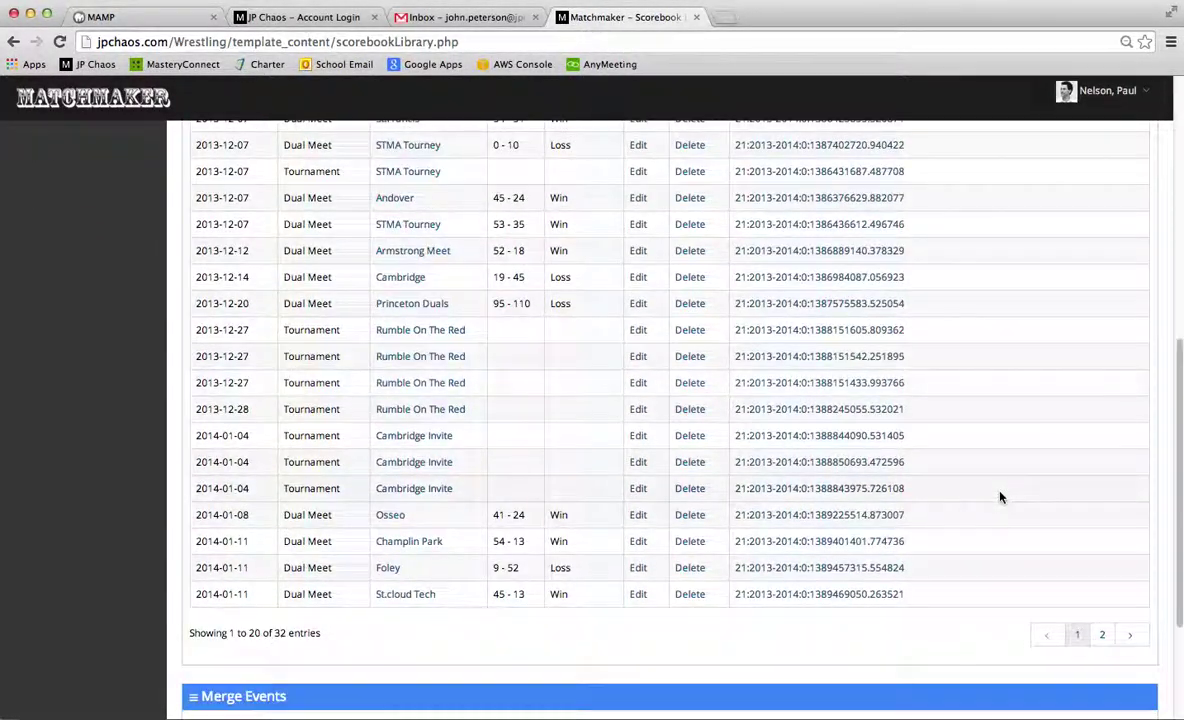
{"action": "scroll", "coordinate": [1000, 497], "scroll_direction": "down", "scroll_amount": 3}
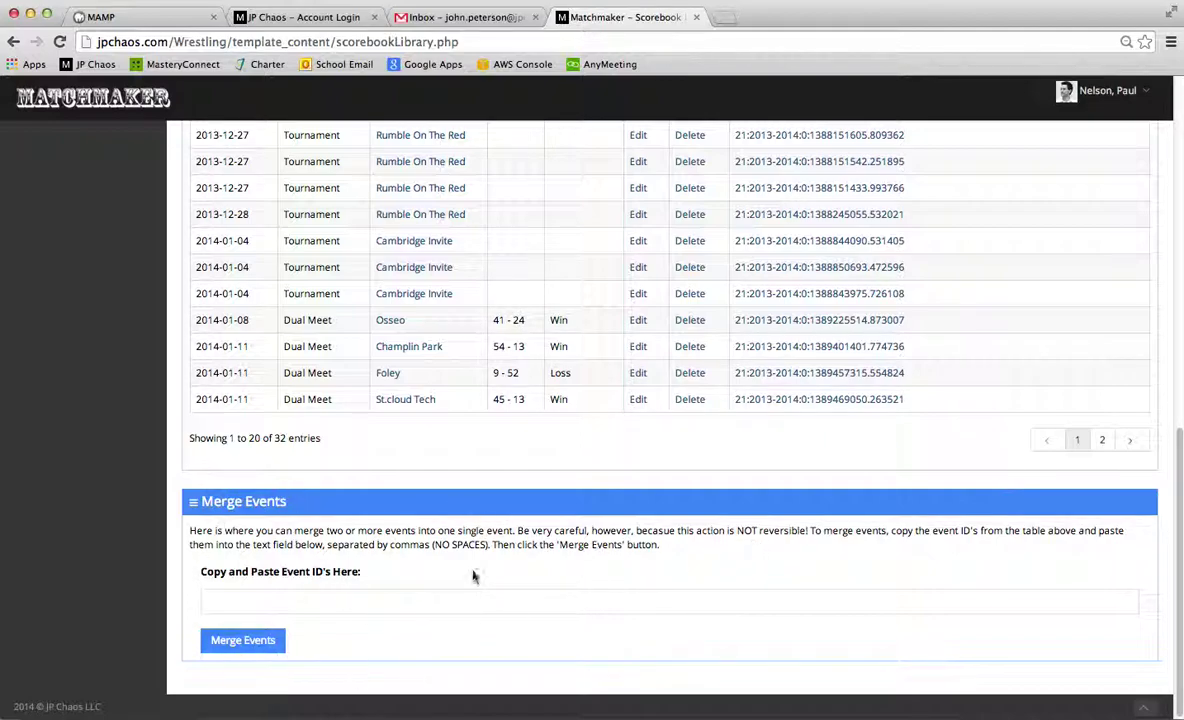
Step: Copy the first 2013-12-27 Rumble On The Red event ID, 21:2013-2014:0:1388151605.809362, into the event merge field, followed by a comma
{"action": "scroll", "coordinate": [475, 576], "scroll_direction": "up", "scroll_amount": 1}
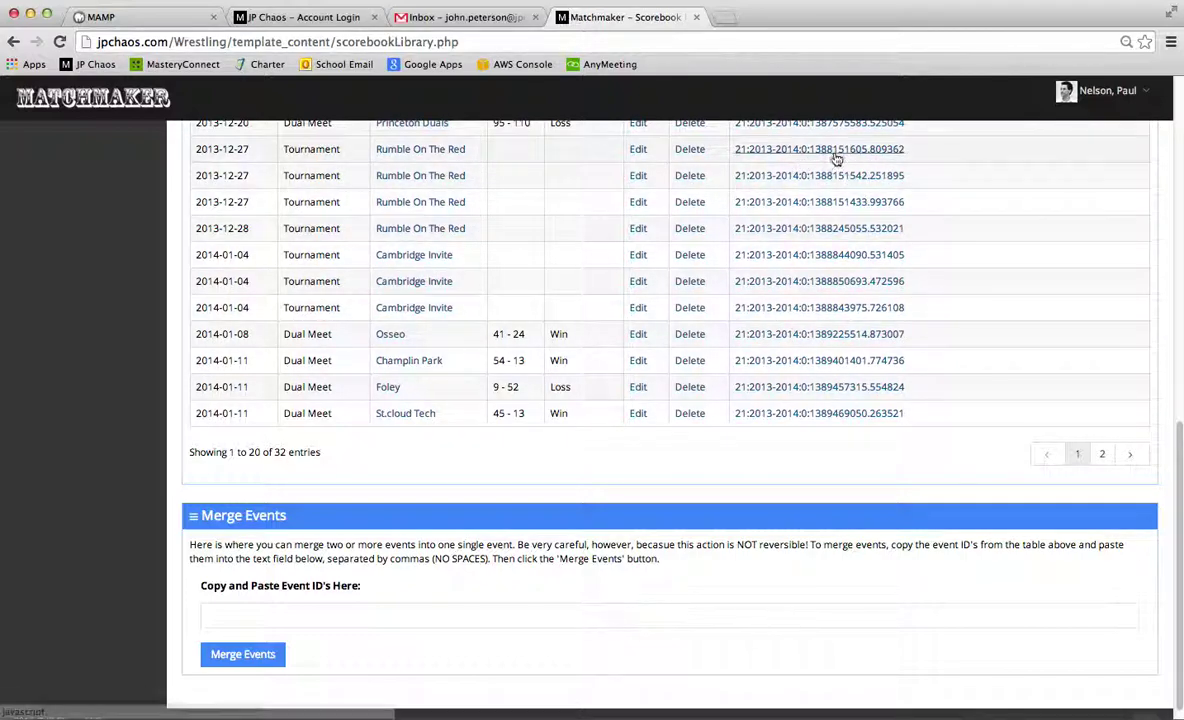
{"action": "left_click", "coordinate": [500, 611]}
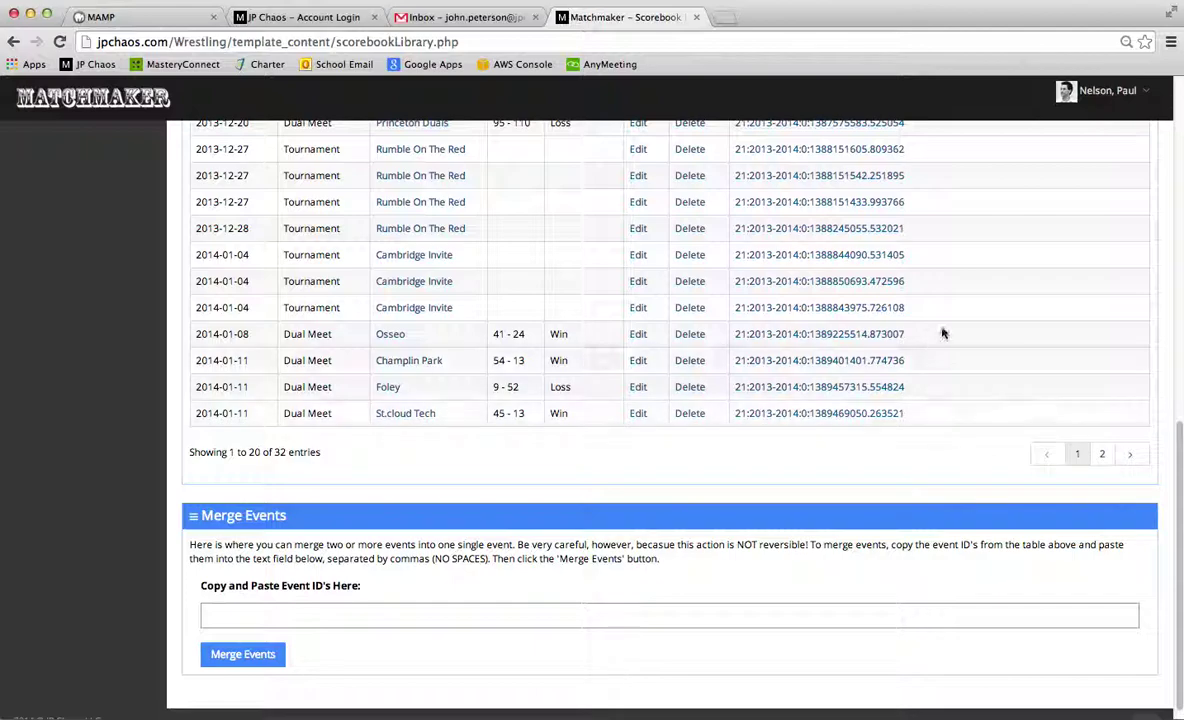
{"action": "left_click_drag", "start_coordinate": [914, 150], "coordinate": [738, 154]}
{"action": "key", "text": "super+c"}
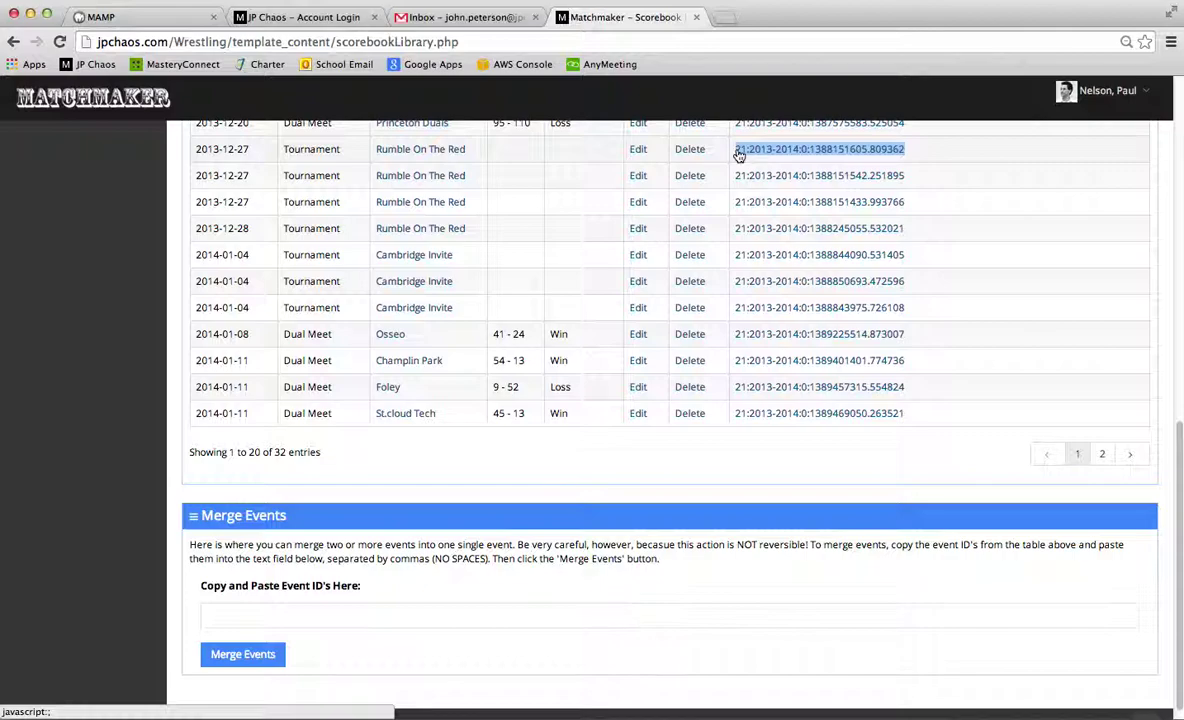
{"action": "left_click", "coordinate": [520, 617]}
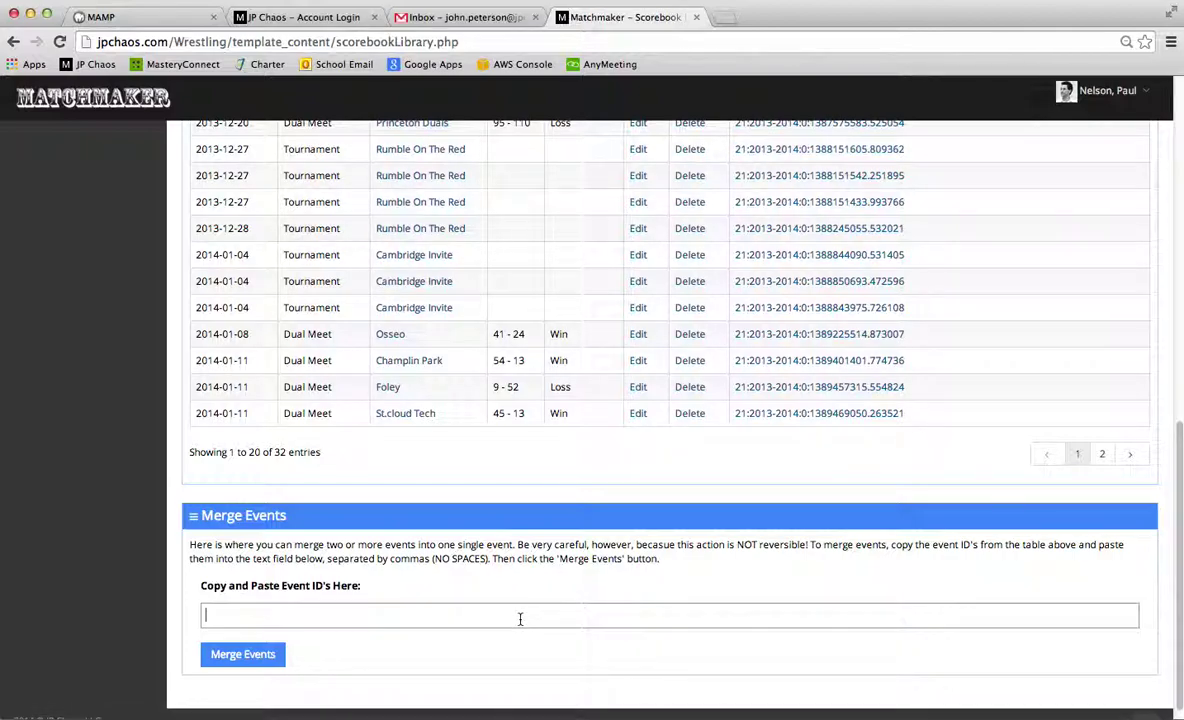
{"action": "key", "text": "super+v"}
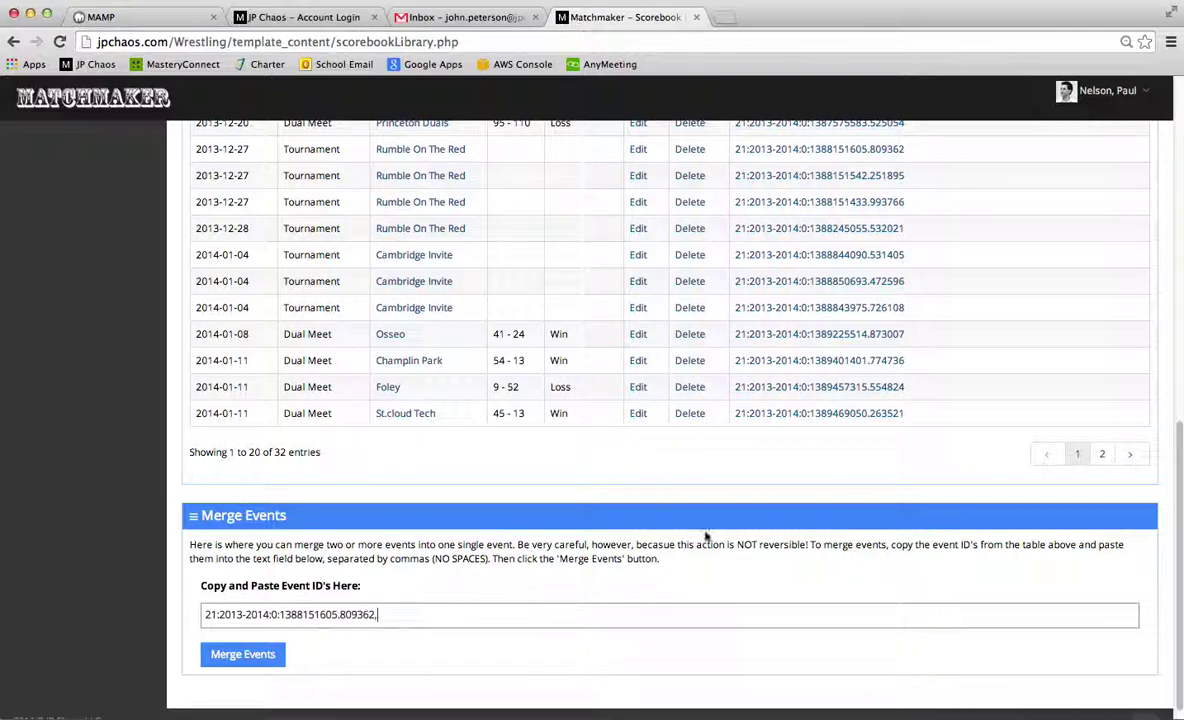
Step: Append the other two 2013-12-27 Rumble On The Red IDs, 21:2013-2014:0:1388151542.251895 and 21:2013-2014:0:1388151433.993766, to the merge list, separated by commas without spaces
{"action": "left_click_drag", "start_coordinate": [906, 177], "coordinate": [739, 177]}
{"action": "key", "text": "ctrl+c"}
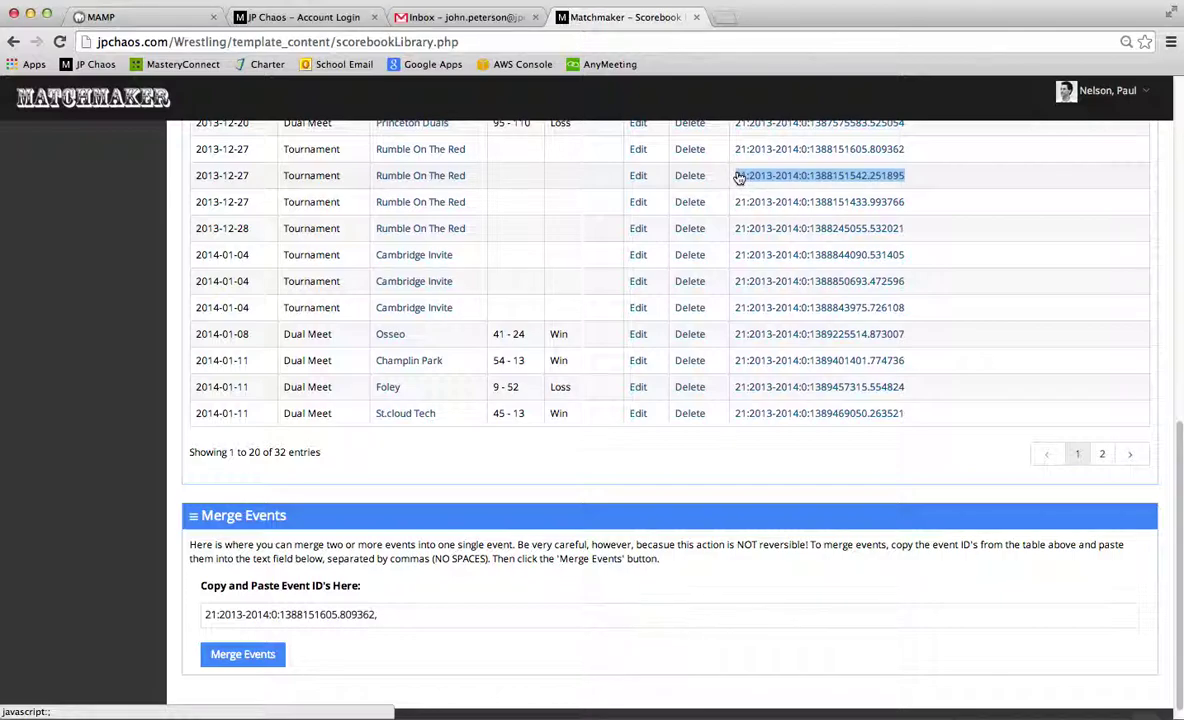
{"action": "left_click", "coordinate": [410, 612]}
{"action": "key", "text": "ctrl+v"}
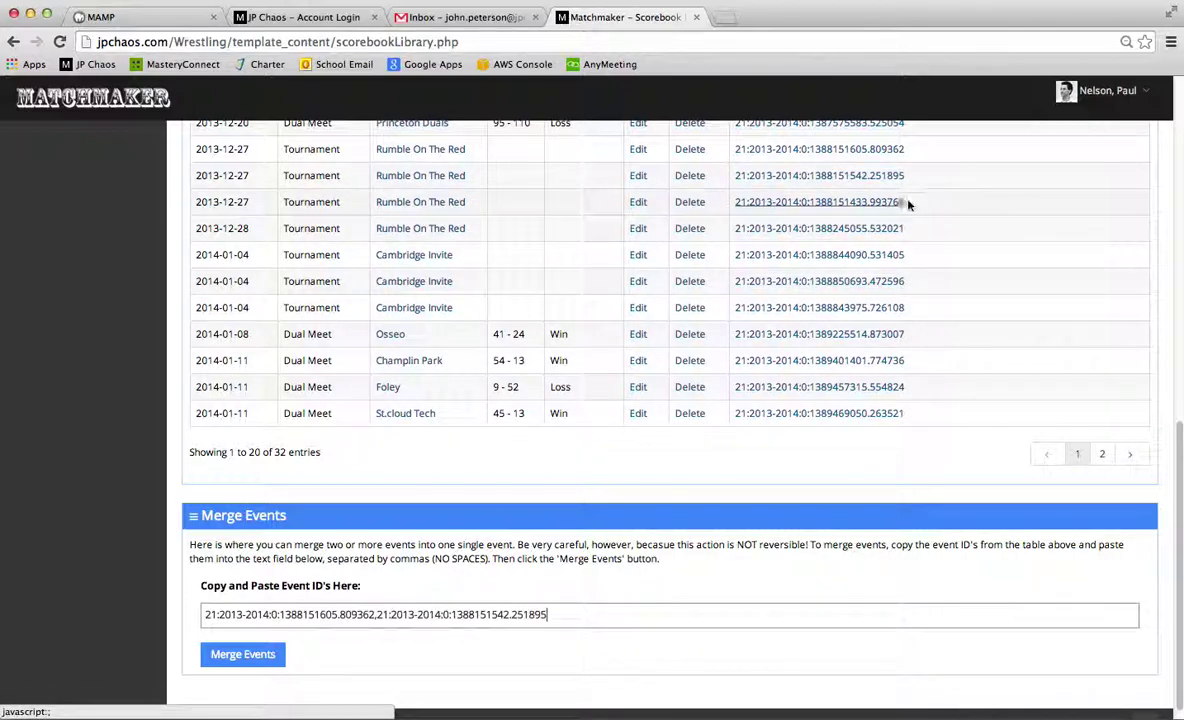
{"action": "left_click_drag", "start_coordinate": [906, 202], "coordinate": [735, 202]}
{"action": "key", "text": "super+c"}
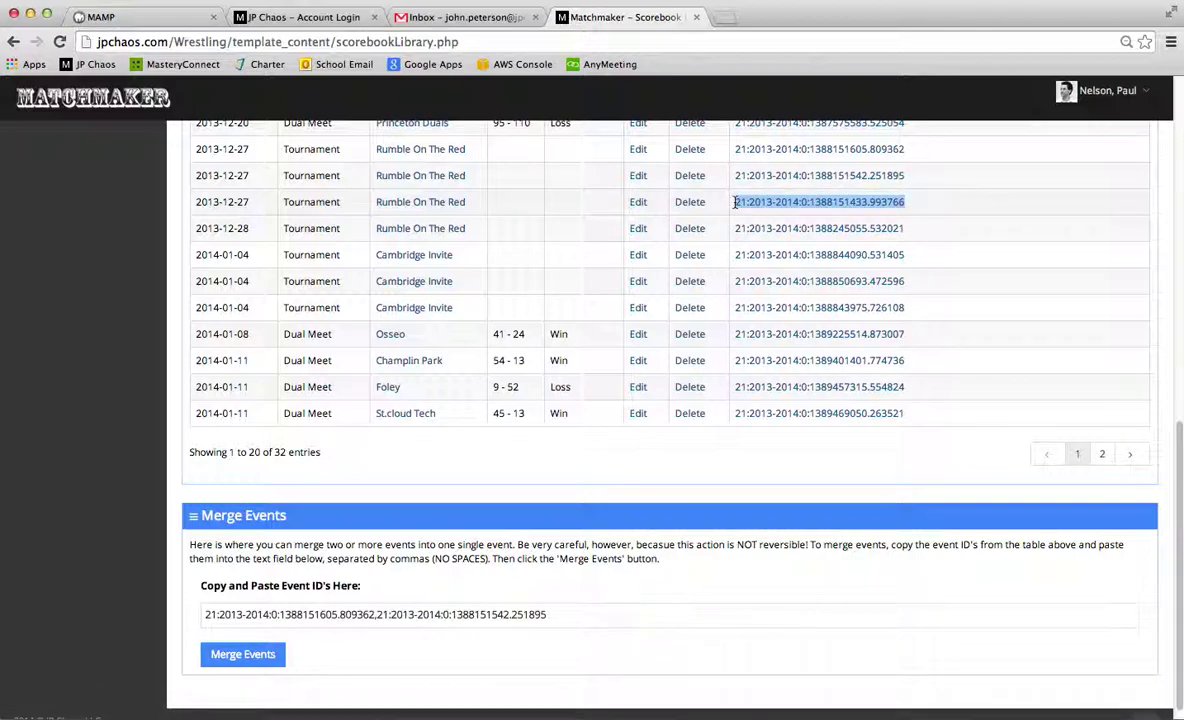
{"action": "left_click", "coordinate": [576, 616]}
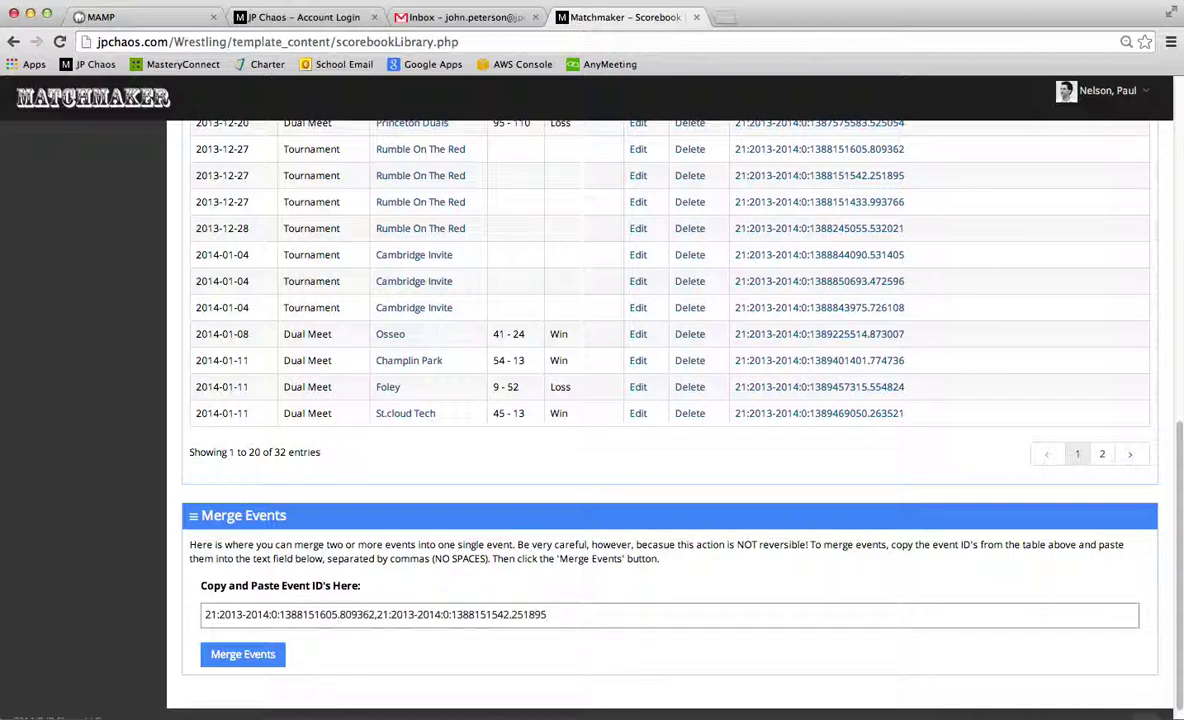
{"action": "key", "text": "super+v"}
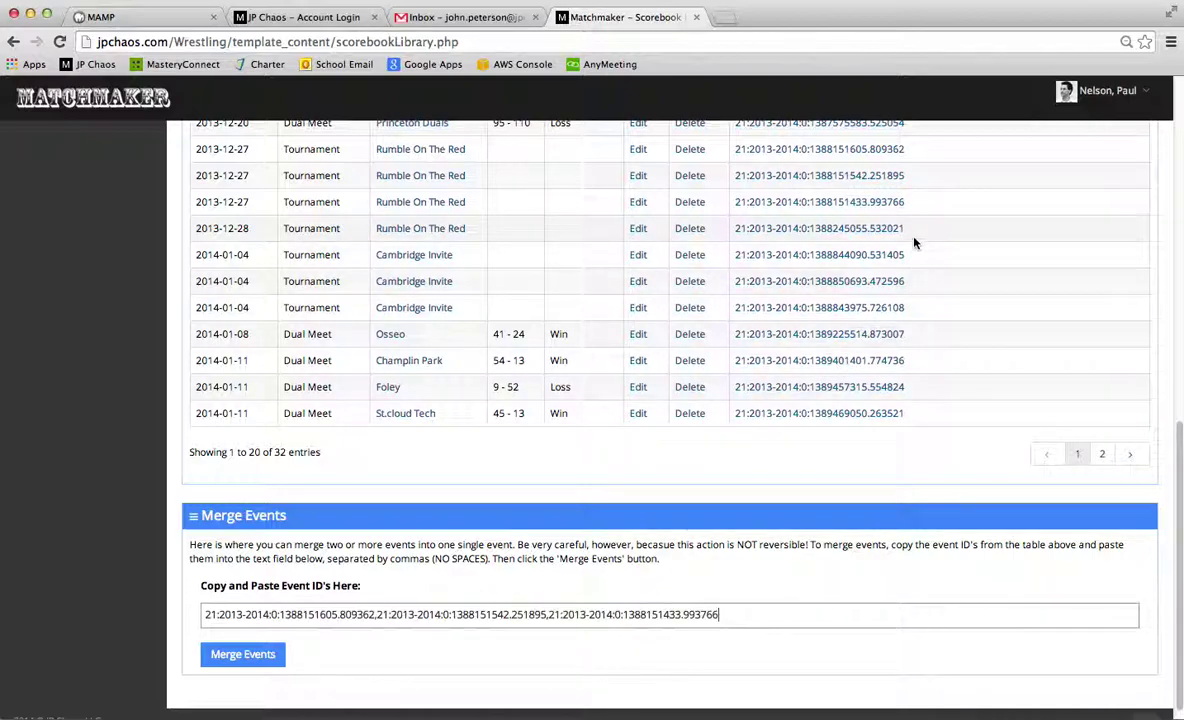
Step: Append a comma and the 2013-12-28 Rumble On The Red ID, 21:2013-2014:0:1388245055.532021, and merge the four listed events
{"action": "left_click_drag", "start_coordinate": [908, 232], "coordinate": [737, 235]}
{"action": "key", "text": "super+c"}
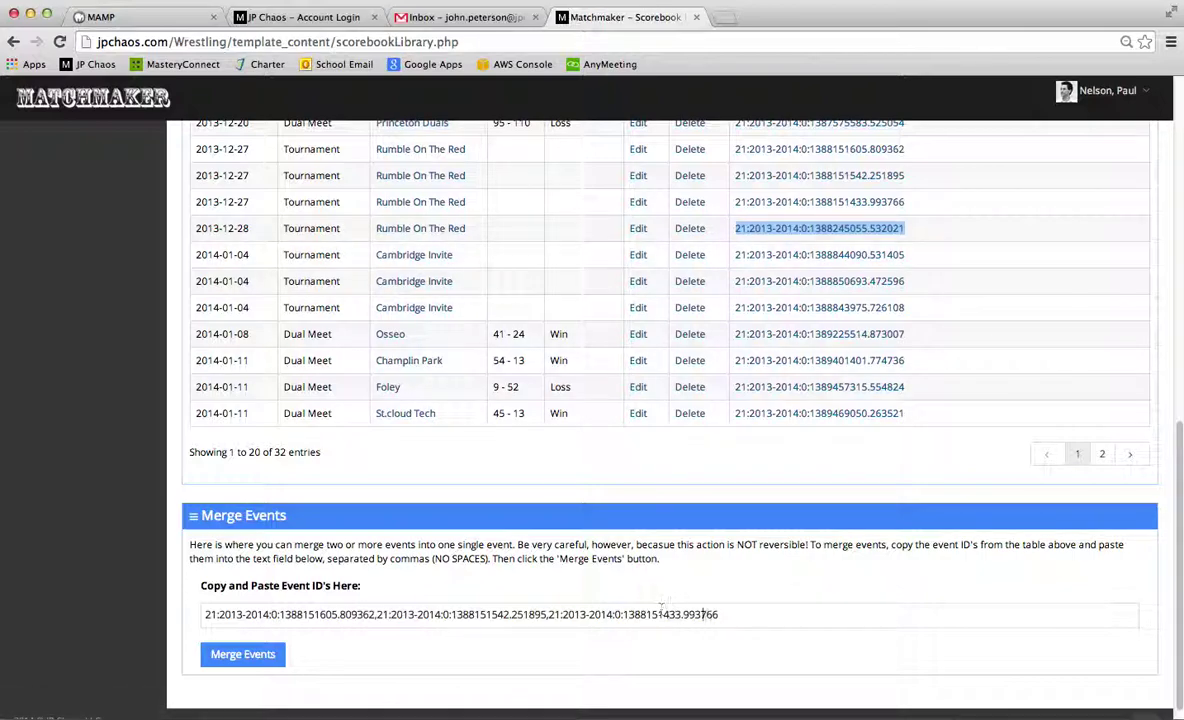
{"action": "left_click", "coordinate": [730, 617]}
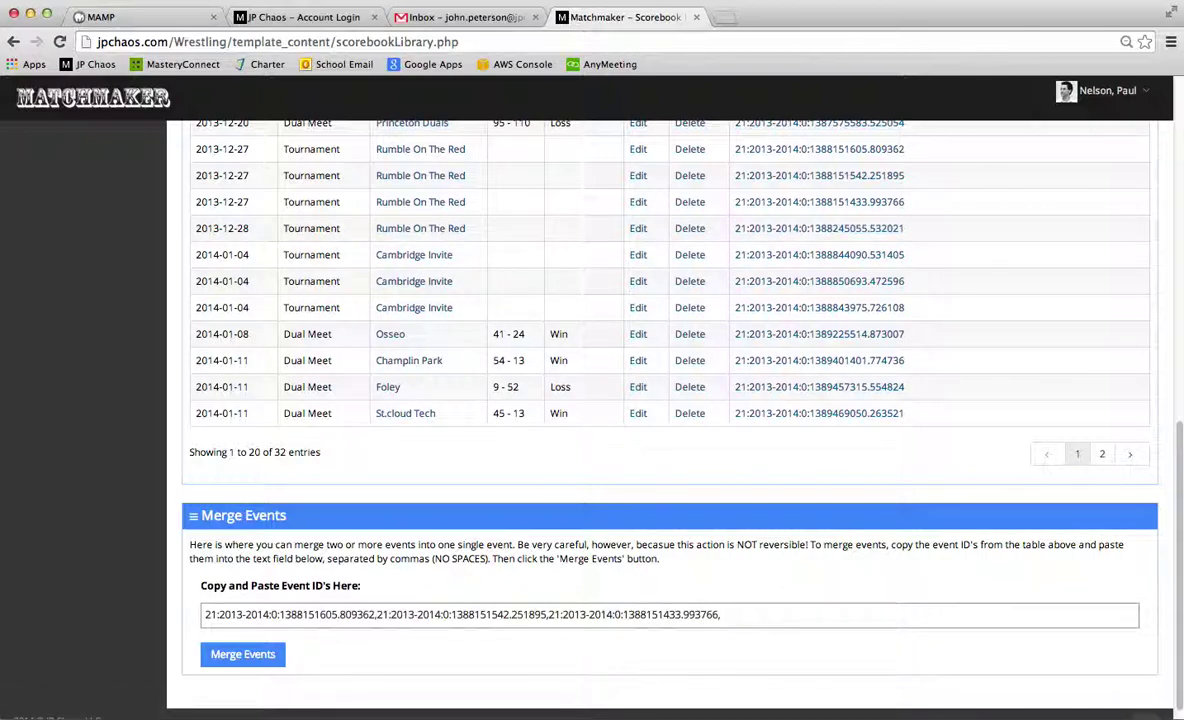
{"action": "type", "text": ","}
{"action": "key", "text": "super+v"}
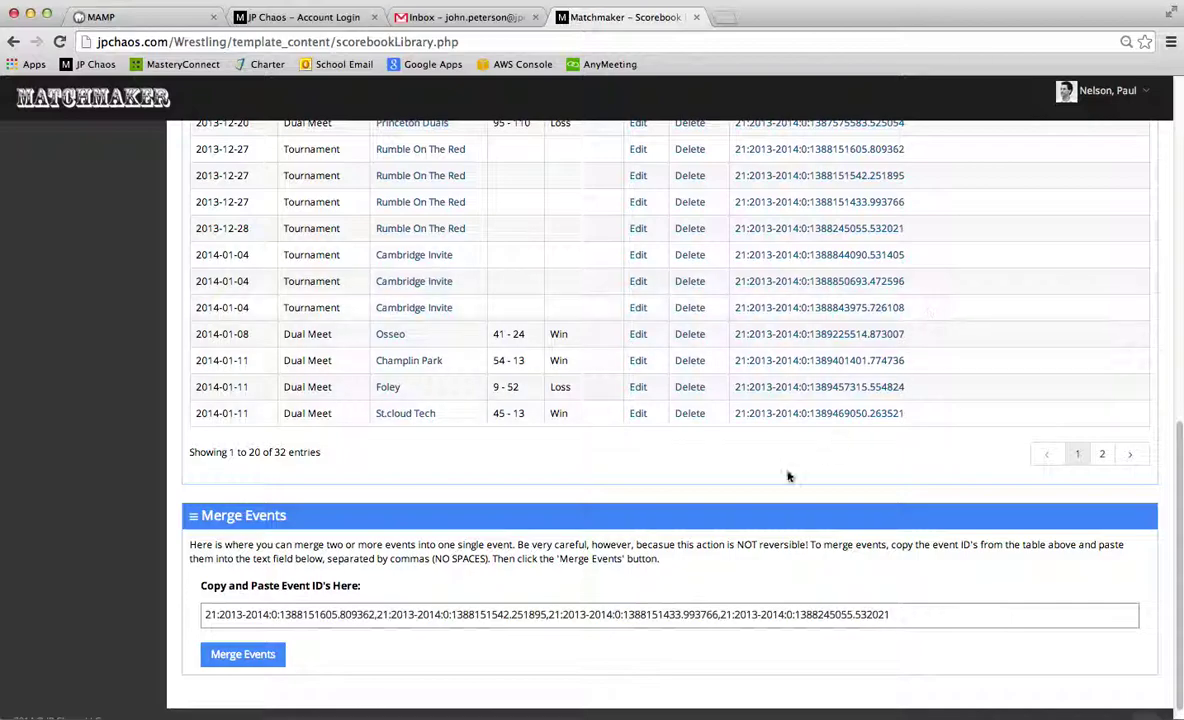
{"action": "left_click", "coordinate": [247, 655]}
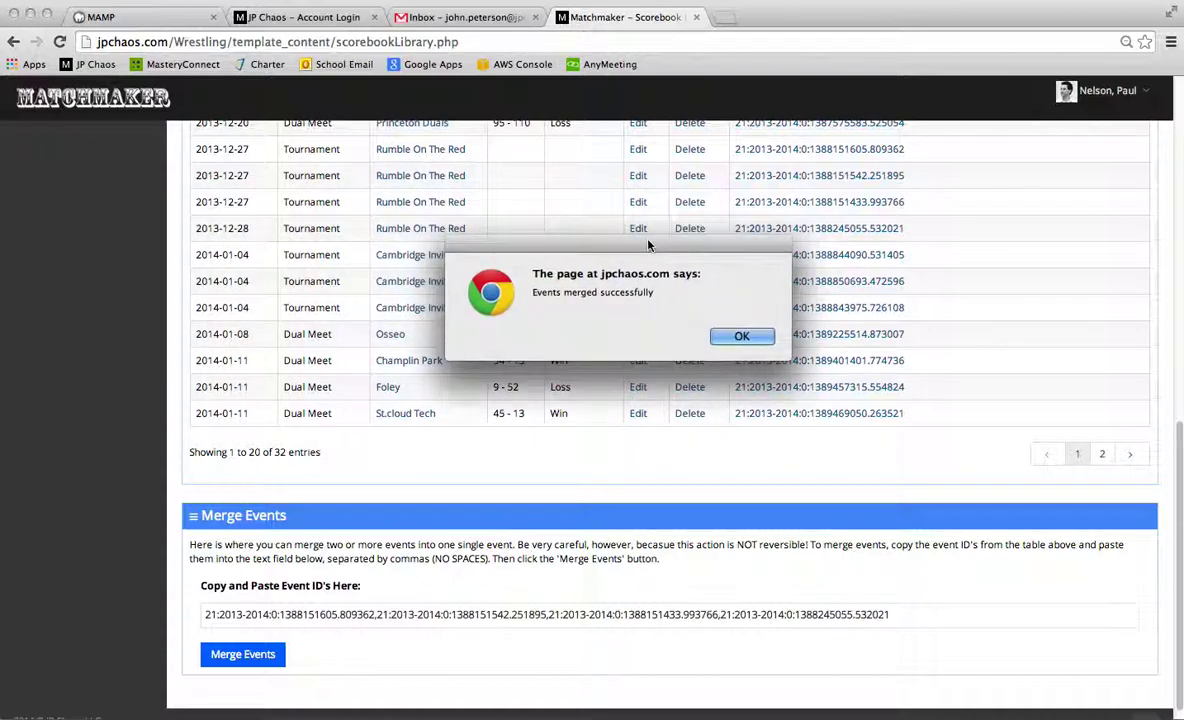
{"action": "left_click", "coordinate": [738, 336]}
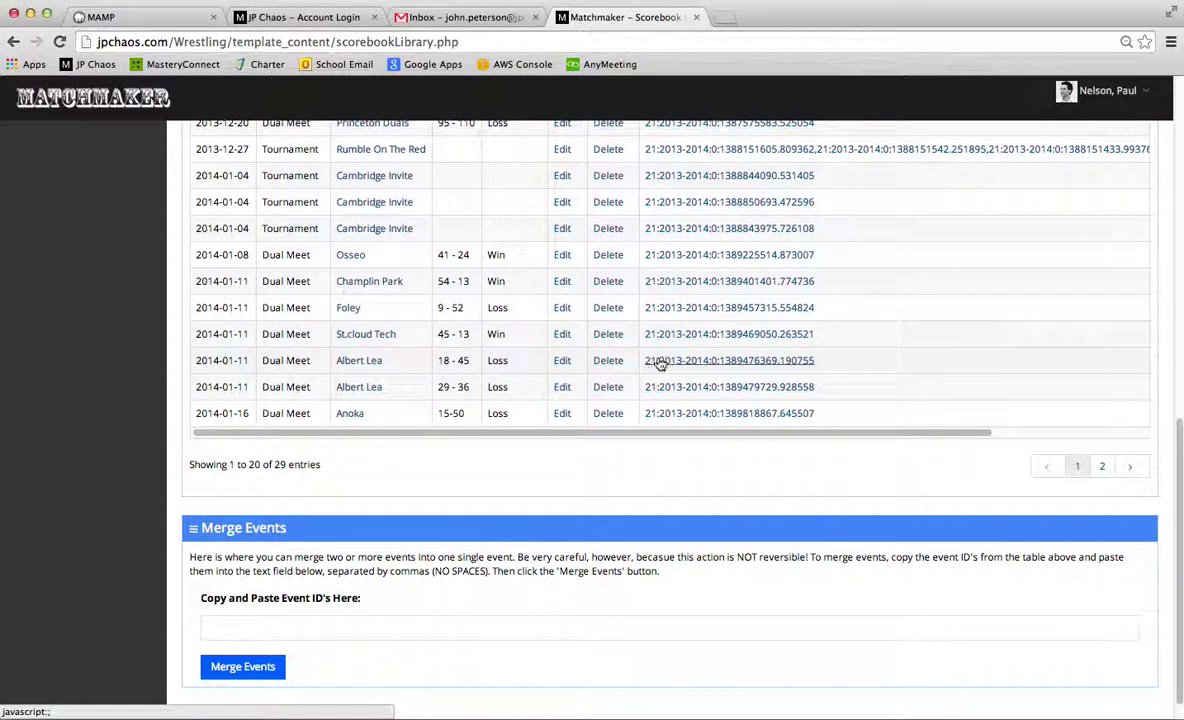
Step: Review the refreshed event table, checking the Rumble On The Red entry
{"action": "scroll", "coordinate": [700, 364], "scroll_direction": "up", "scroll_amount": 3}
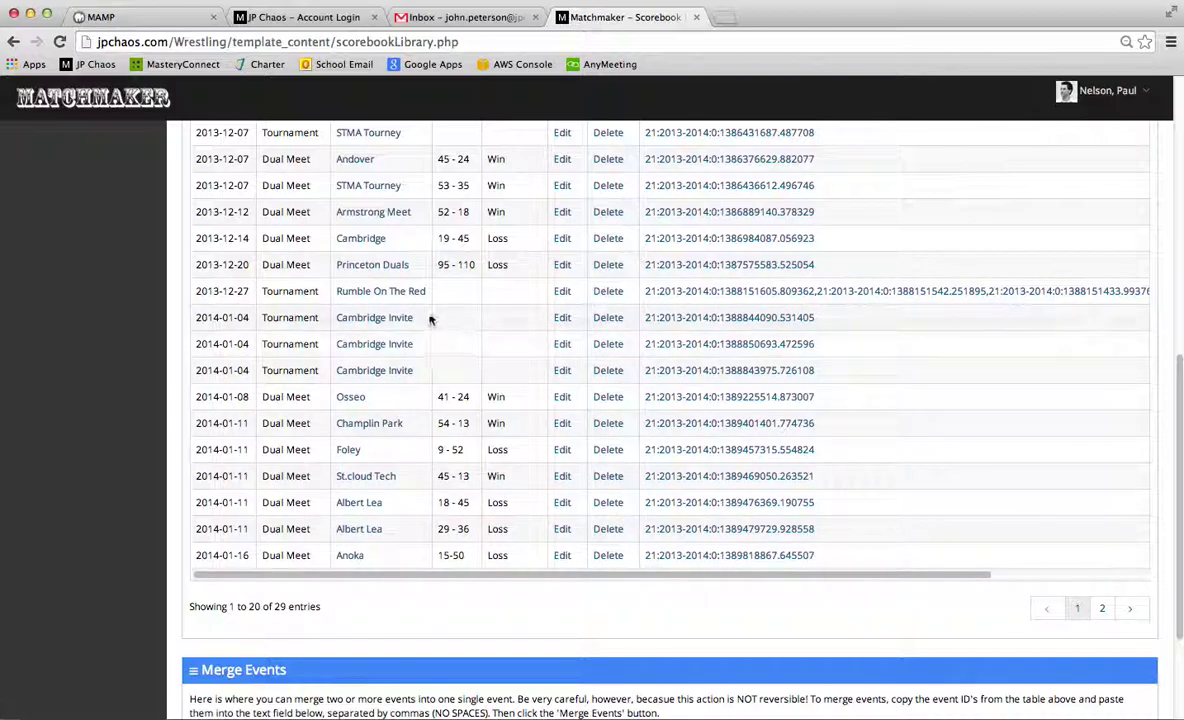
{"action": "scroll", "coordinate": [423, 316], "scroll_direction": "up", "scroll_amount": 3}
{"action": "scroll", "coordinate": [420, 317], "scroll_direction": "up", "scroll_amount": 3}
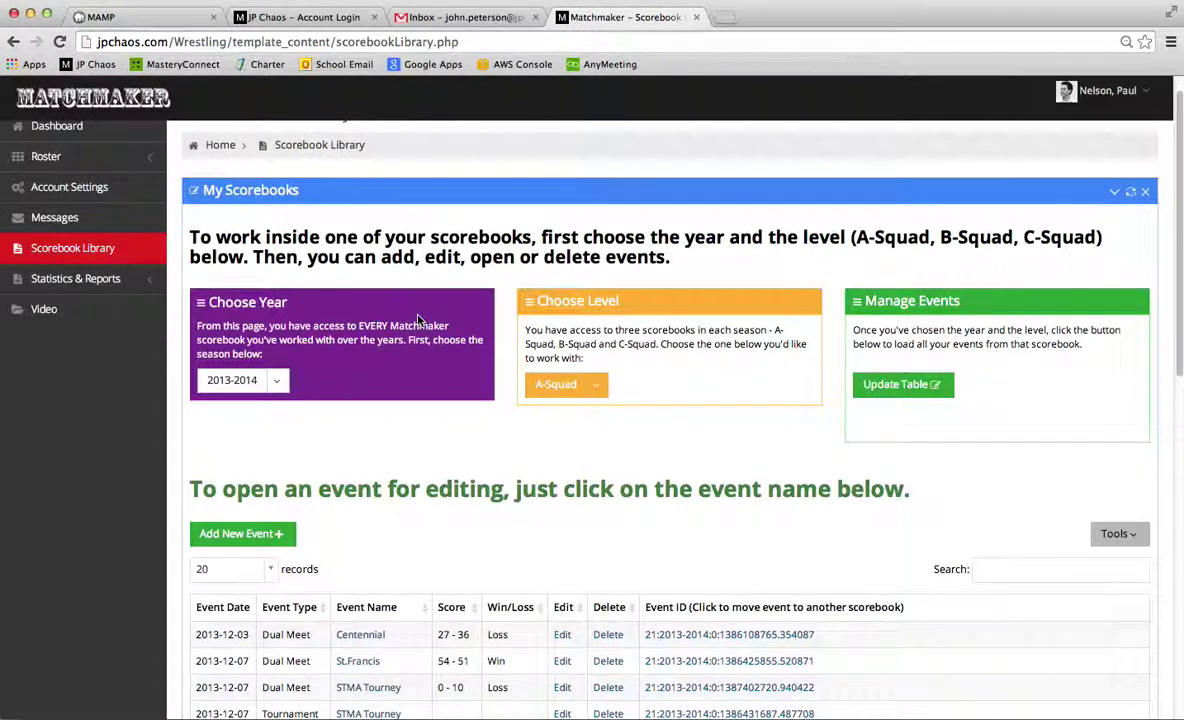
{"action": "scroll", "coordinate": [418, 320], "scroll_direction": "down", "scroll_amount": 6}
{"action": "scroll", "coordinate": [418, 320], "scroll_direction": "down", "scroll_amount": 1}
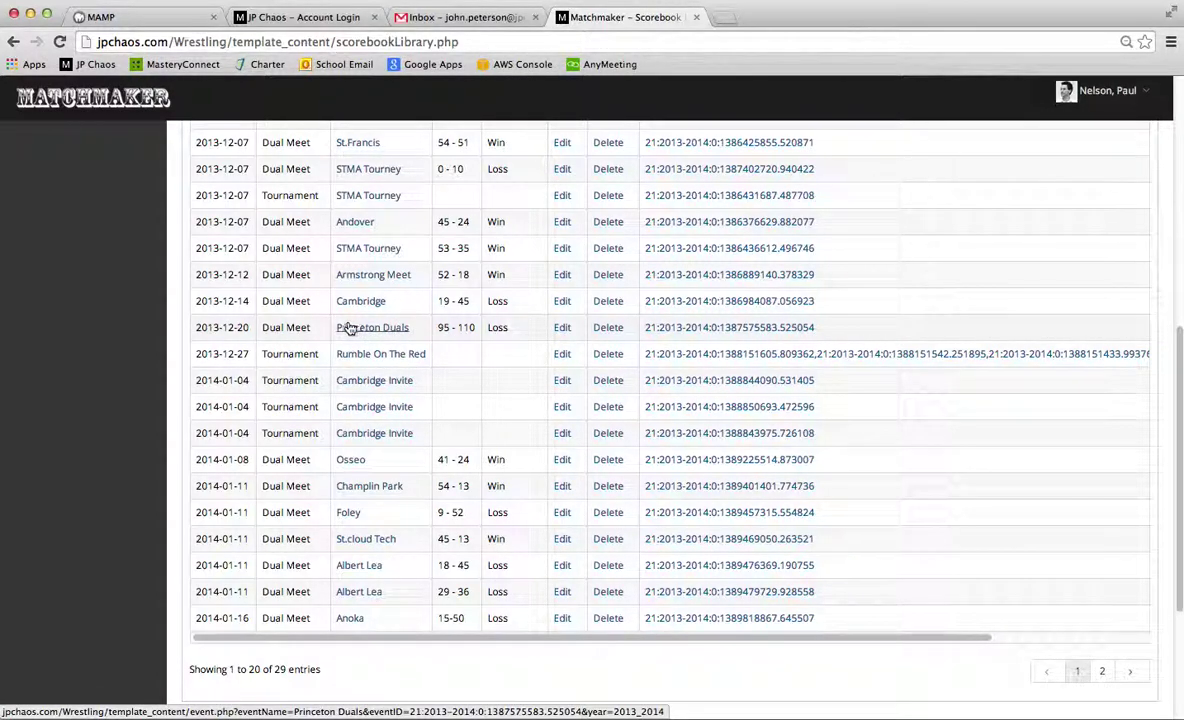
{"action": "scroll", "coordinate": [300, 320], "scroll_direction": "up", "scroll_amount": 5}
{"action": "scroll", "coordinate": [312, 330], "scroll_direction": "up", "scroll_amount": 2}
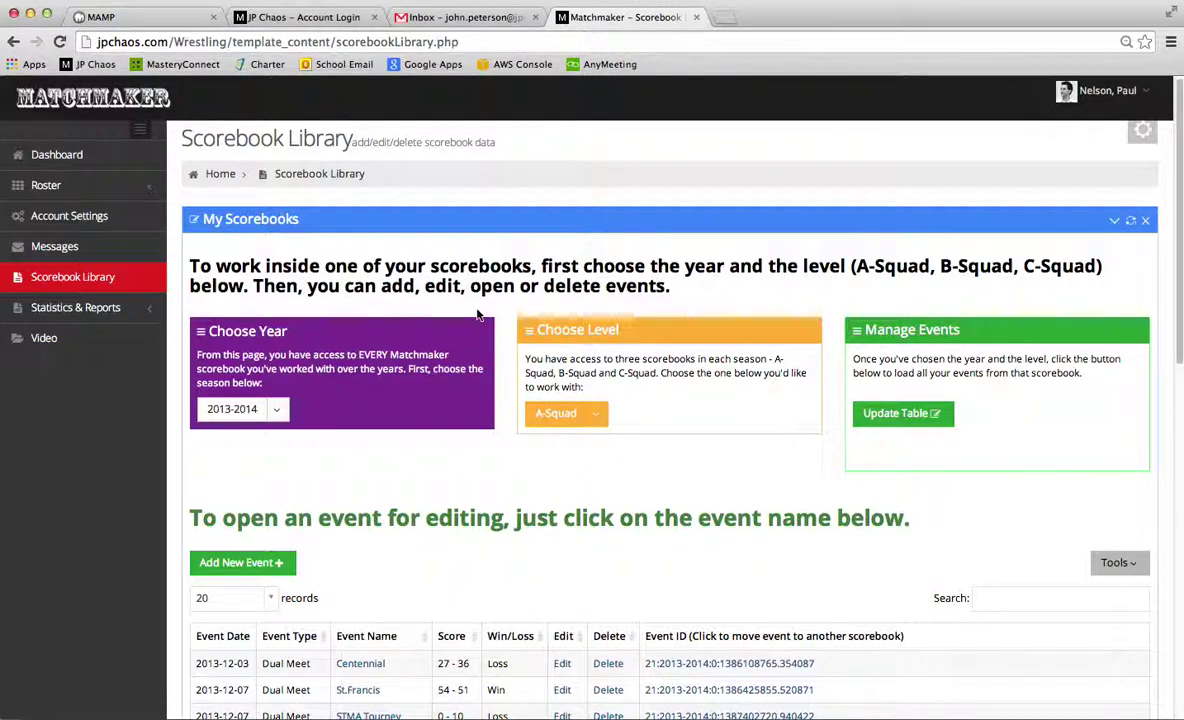
Step: On the Video page, search the 2013-2014 A-Squad scorebook and load the videos of the event 2013-12-27: Rumble On The Red
{"action": "left_click", "coordinate": [44, 339]}
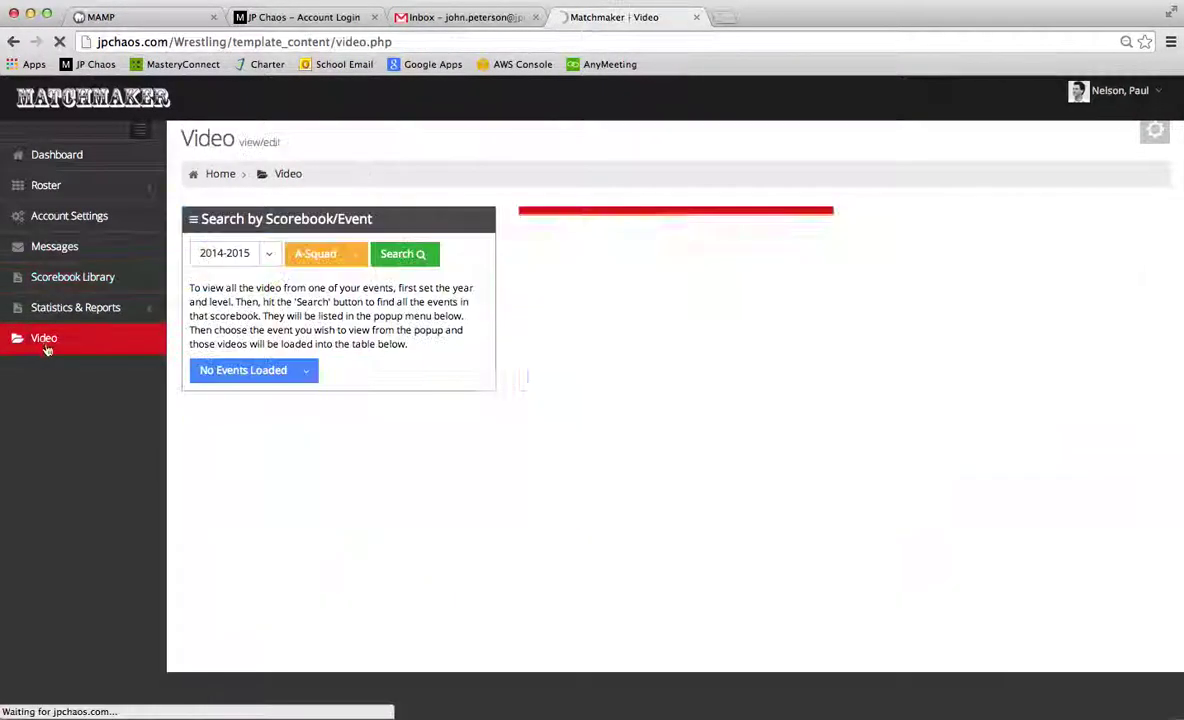
{"action": "left_click", "coordinate": [265, 255]}
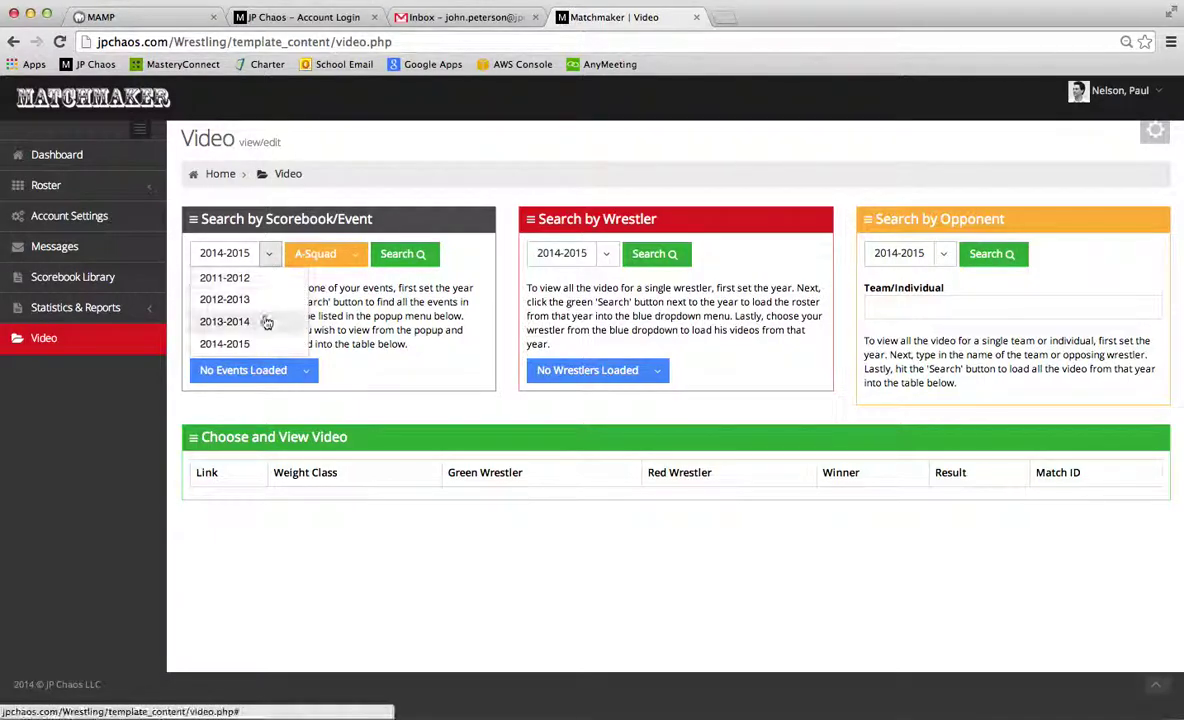
{"action": "left_click", "coordinate": [258, 320]}
{"action": "left_click", "coordinate": [419, 255]}
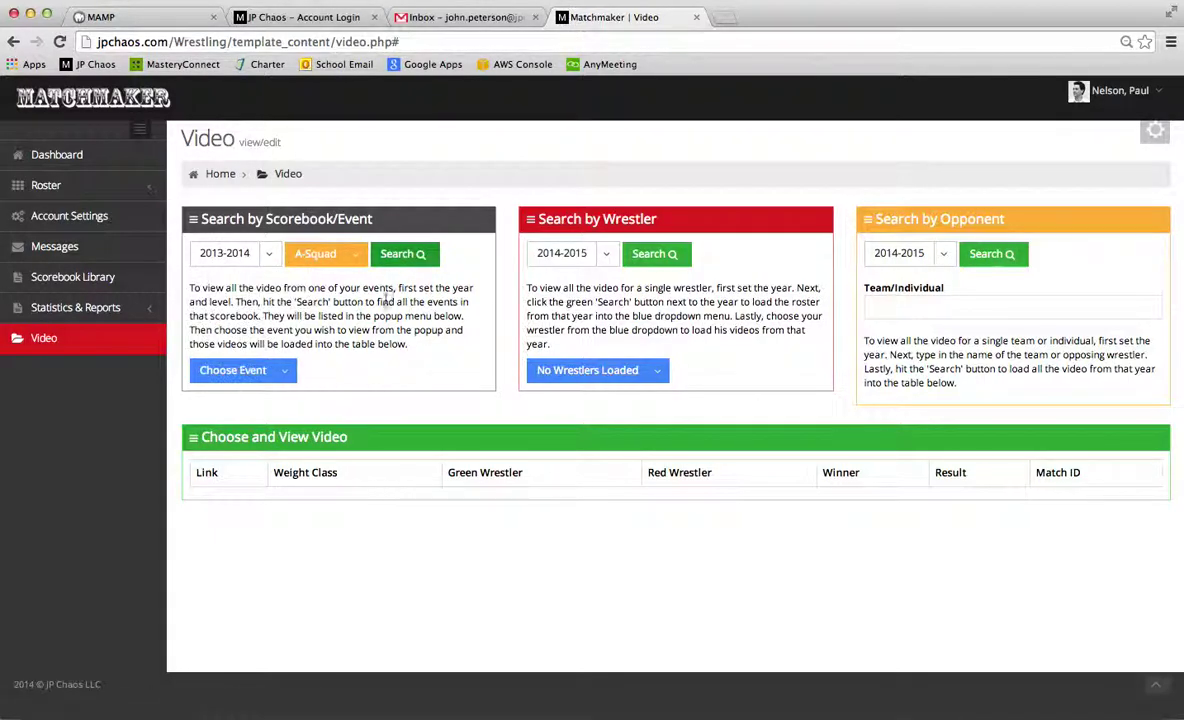
{"action": "left_click", "coordinate": [284, 370]}
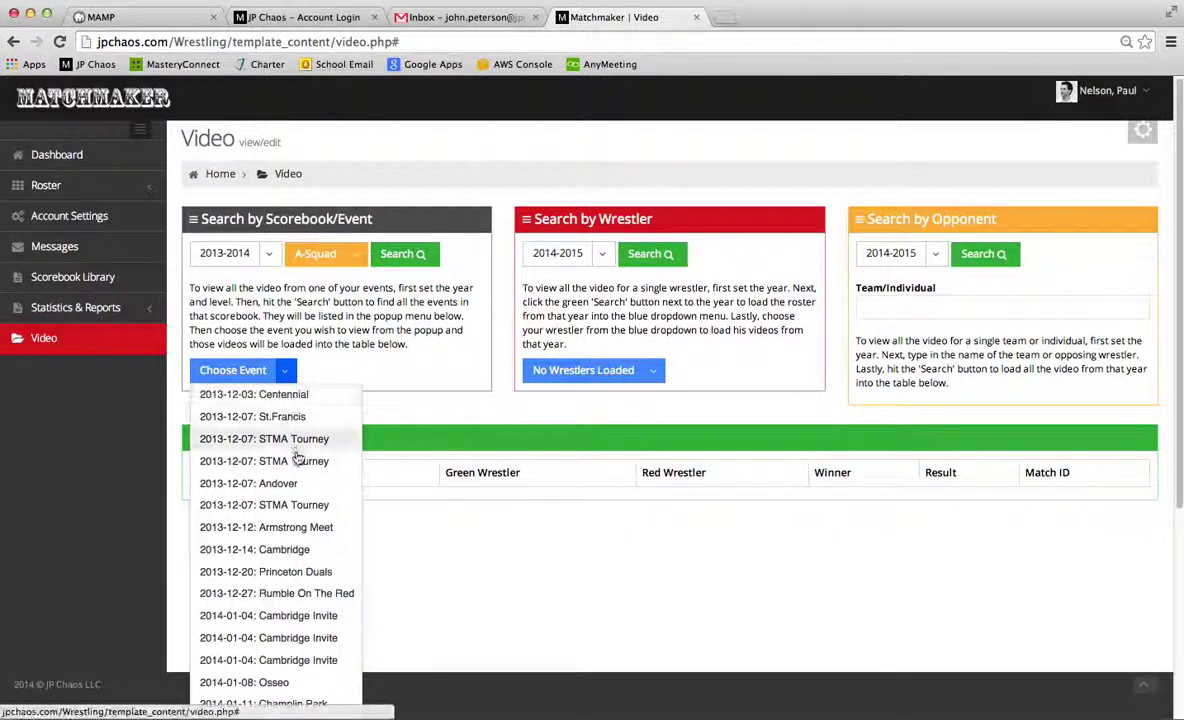
{"action": "left_click", "coordinate": [270, 597]}
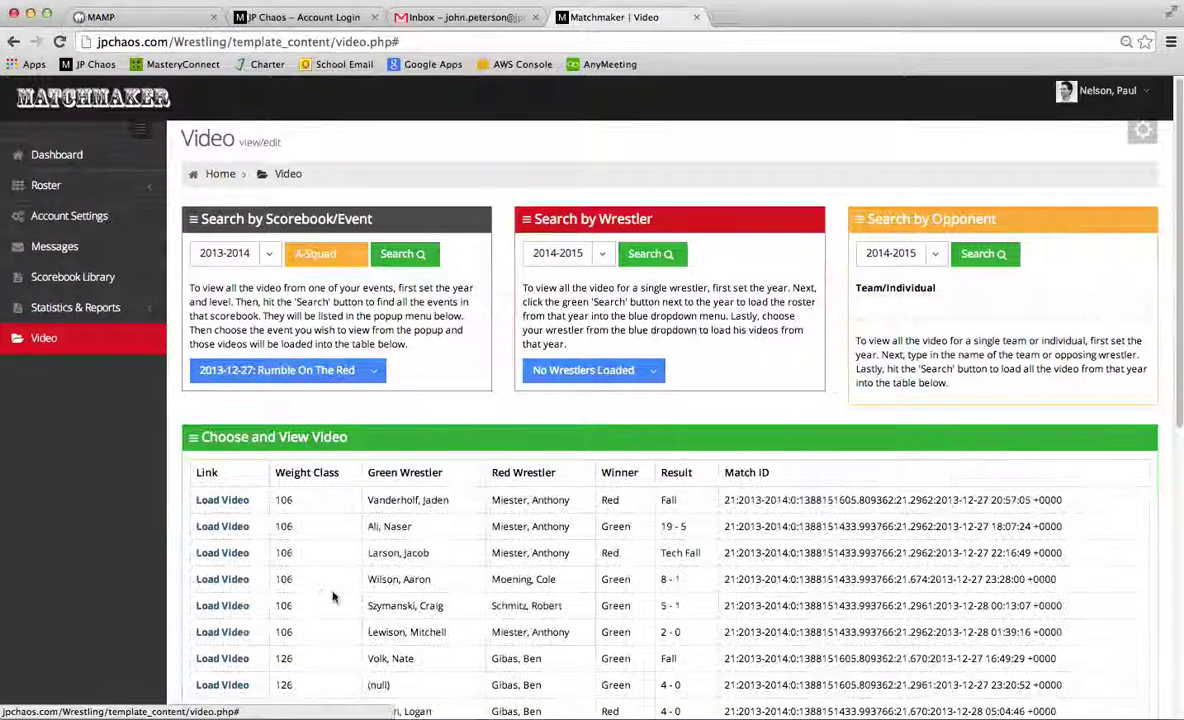
Step: Look through the match videos listed for Rumble On The Red across the weight classes
{"action": "scroll", "coordinate": [465, 592], "scroll_direction": "down", "scroll_amount": 10}
{"action": "scroll", "coordinate": [493, 585], "scroll_direction": "up", "scroll_amount": 5}
{"action": "scroll", "coordinate": [491, 585], "scroll_direction": "up", "scroll_amount": 1}
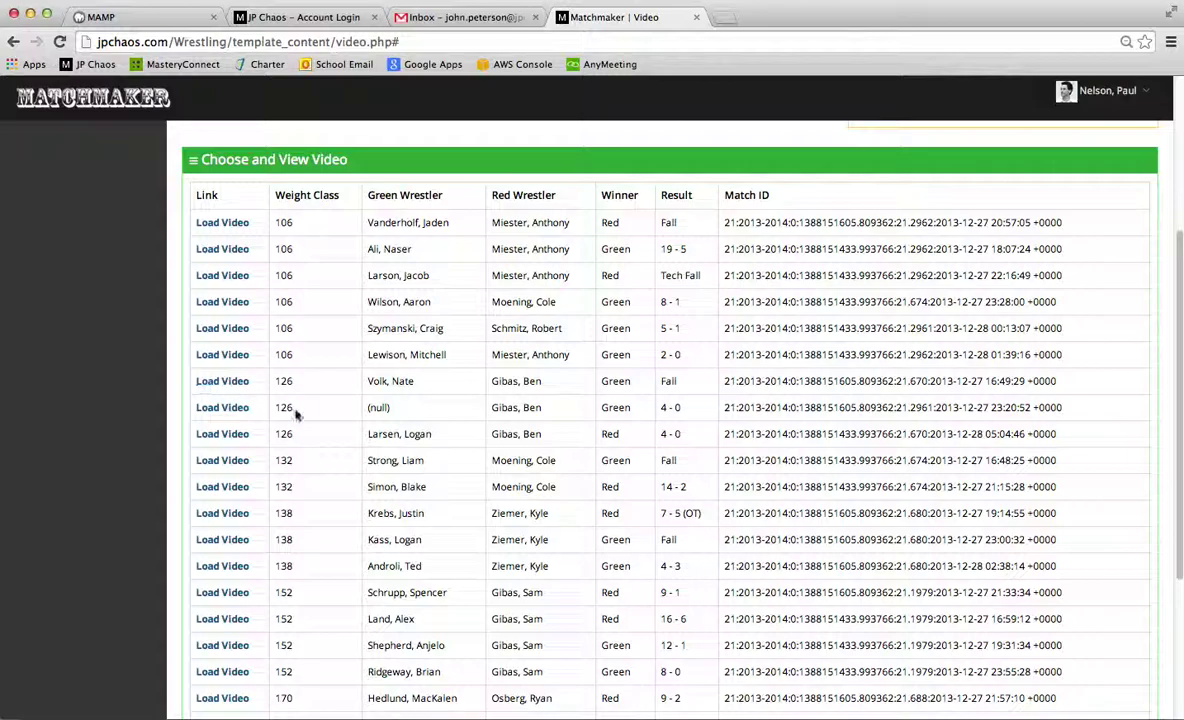
{"action": "scroll", "coordinate": [527, 485], "scroll_direction": "up", "scroll_amount": 1}
{"action": "scroll", "coordinate": [527, 485], "scroll_direction": "down", "scroll_amount": 5}
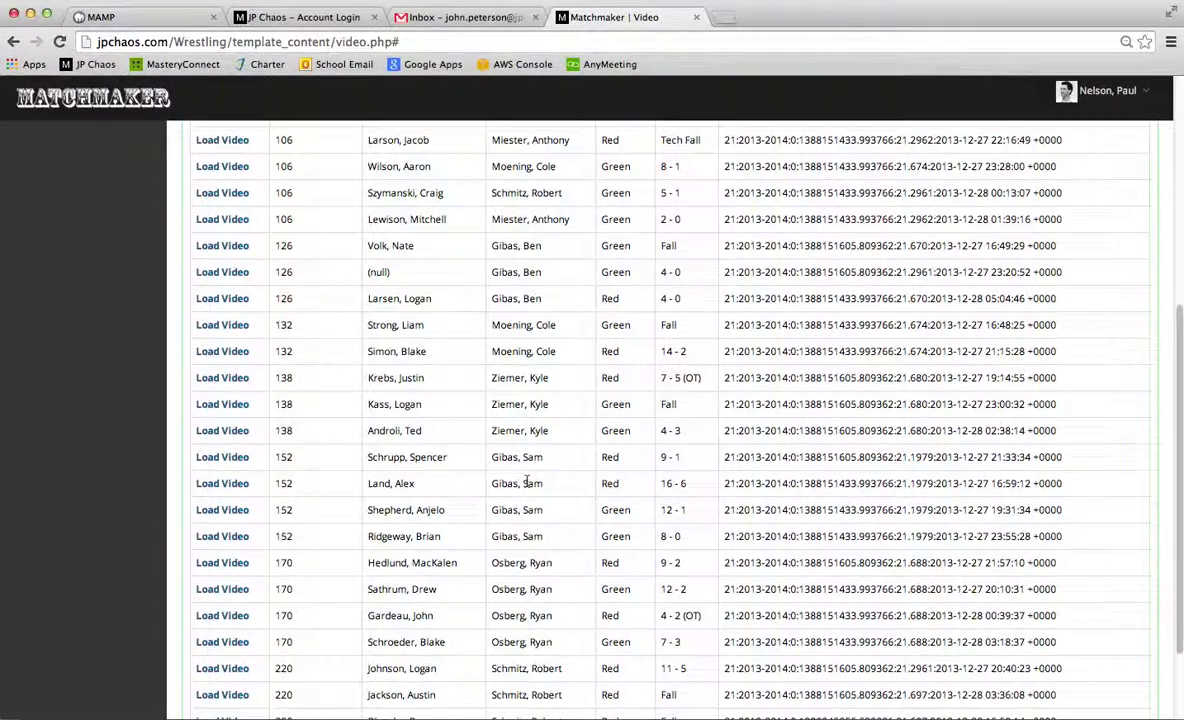
{"action": "scroll", "coordinate": [449, 470], "scroll_direction": "up", "scroll_amount": 10}
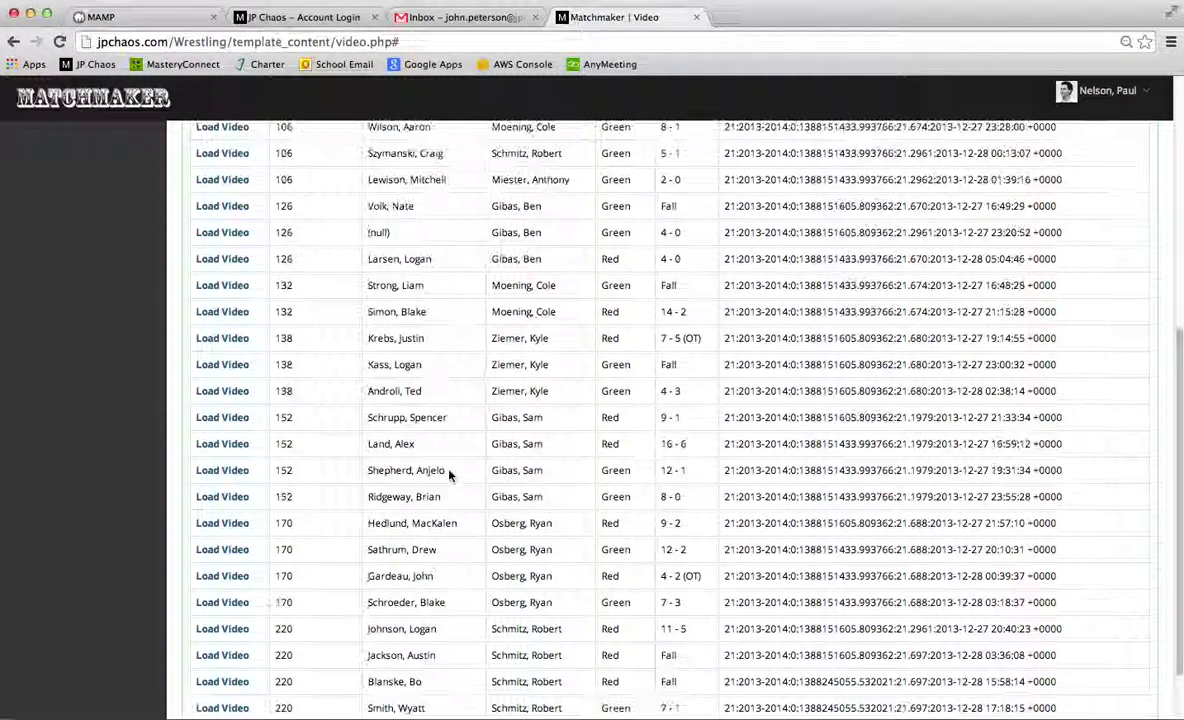